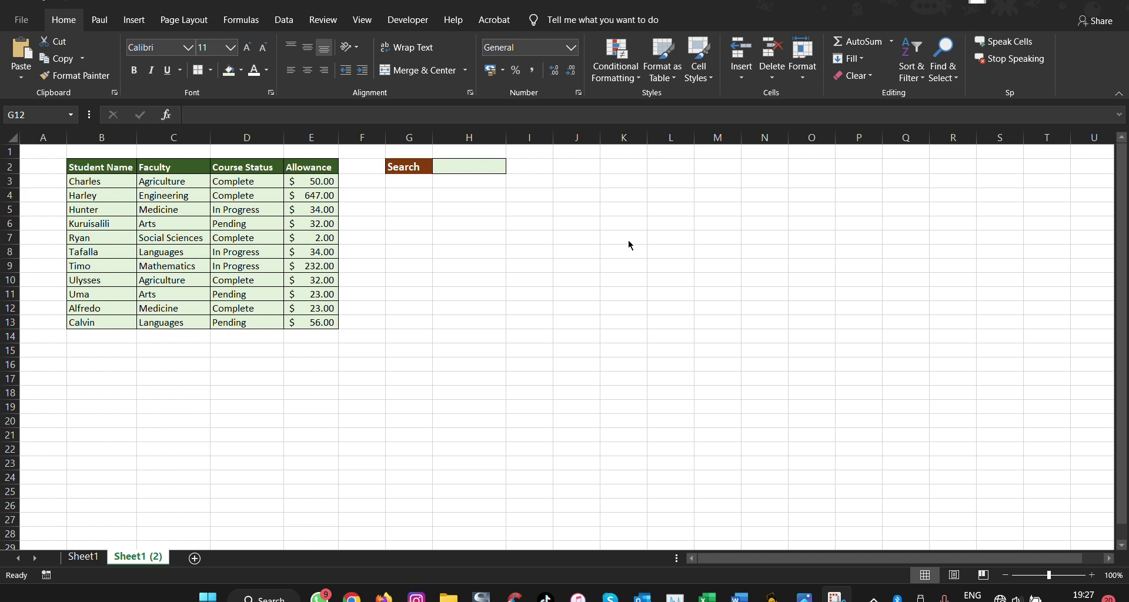
Step: On the Sheet1 sheet, replace the search term in cell H2 with Complete
{"action": "left_click", "coordinate": [78, 559]}
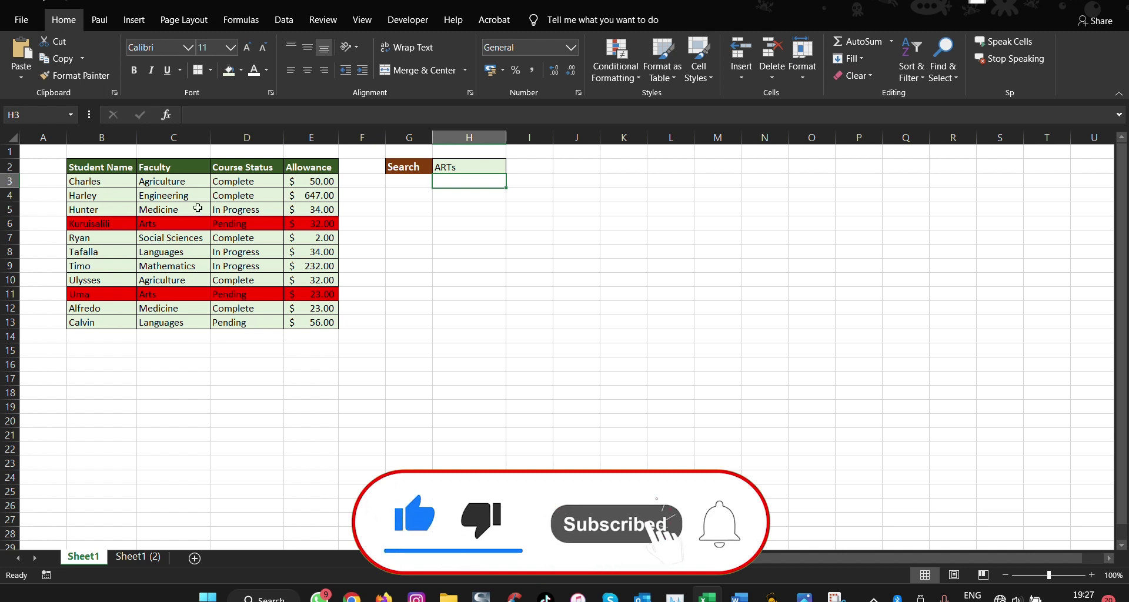
{"action": "left_click", "coordinate": [466, 167]}
{"action": "double_click", "coordinate": [466, 167]}
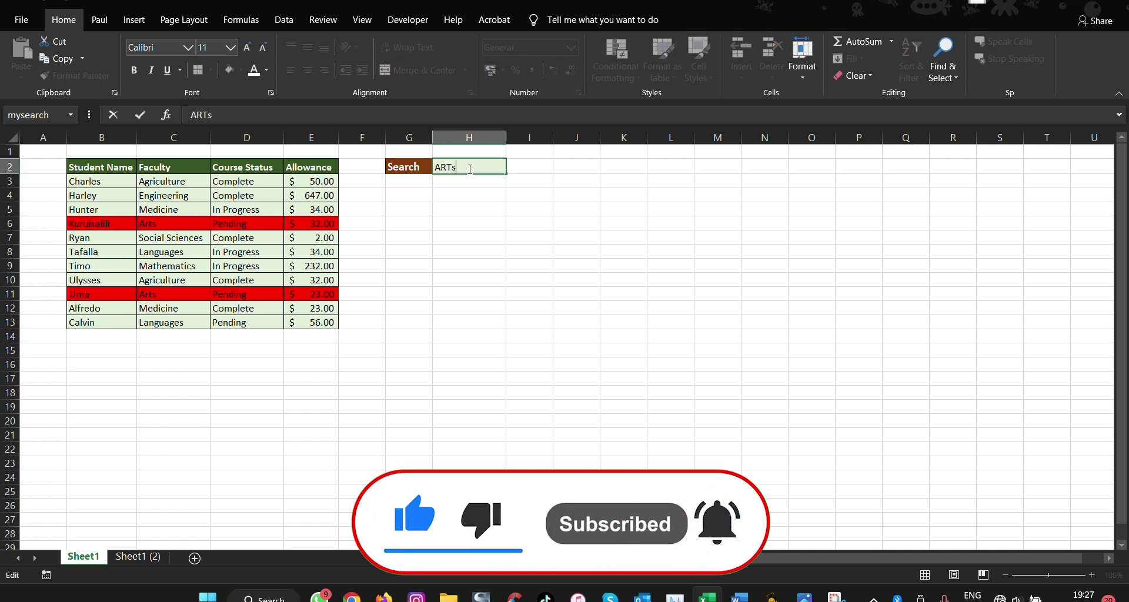
{"action": "left_click_drag", "start_coordinate": [466, 167], "coordinate": [368, 170]}
{"action": "key", "text": "BackSpace"}
{"action": "type", "text": "C"}
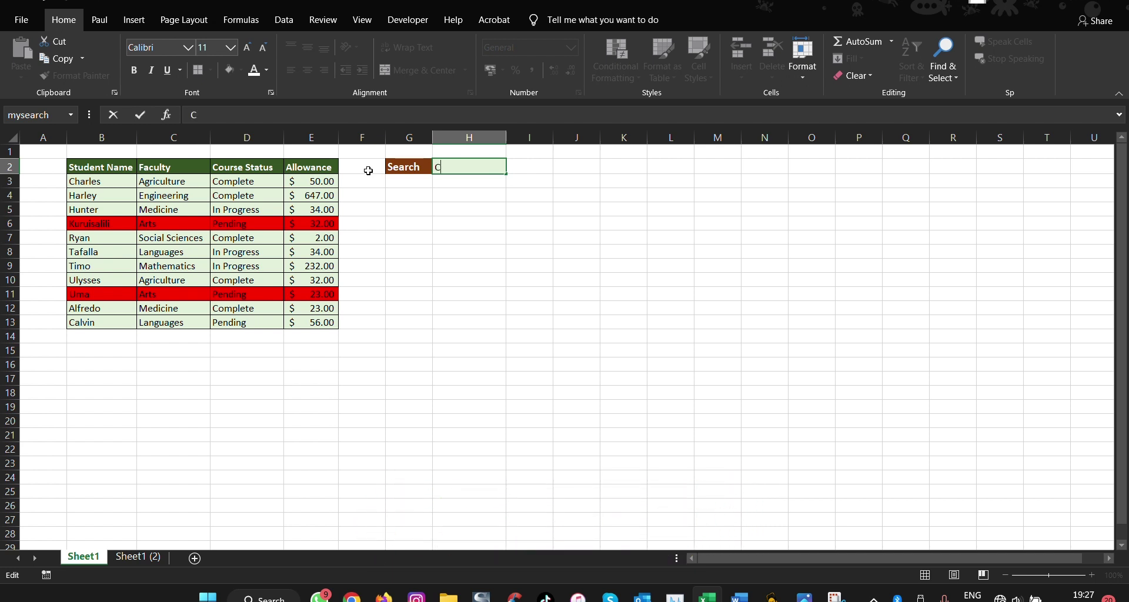
{"action": "type", "text": "omplete"}
{"action": "key", "text": "Return"}
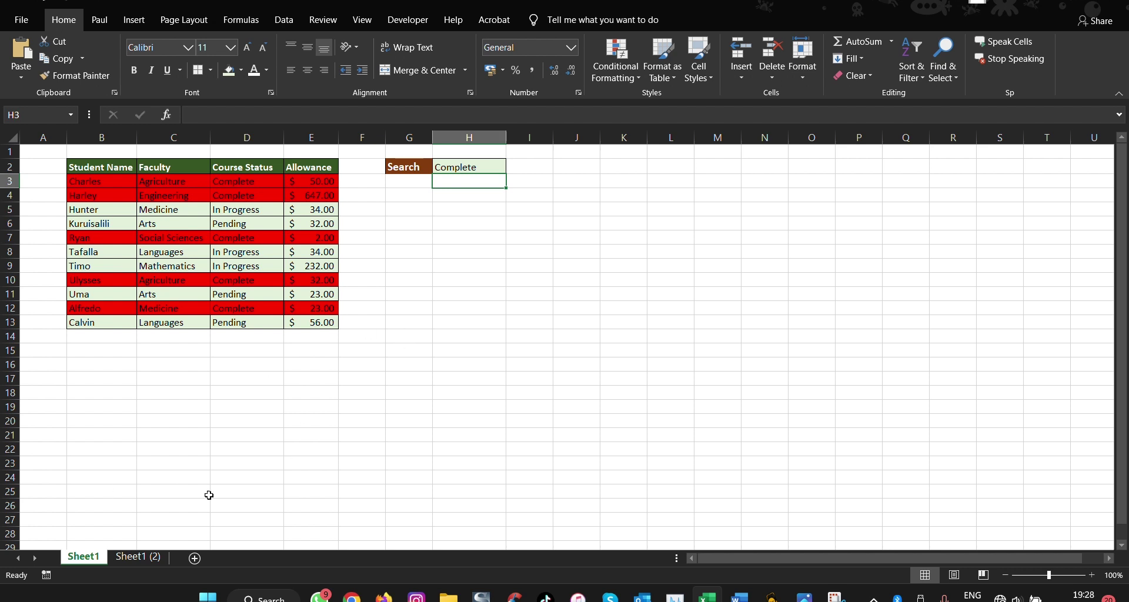
Step: On the Sheet1 (2) sheet, assign the name mysearch to the search cell H2
{"action": "left_click", "coordinate": [129, 562]}
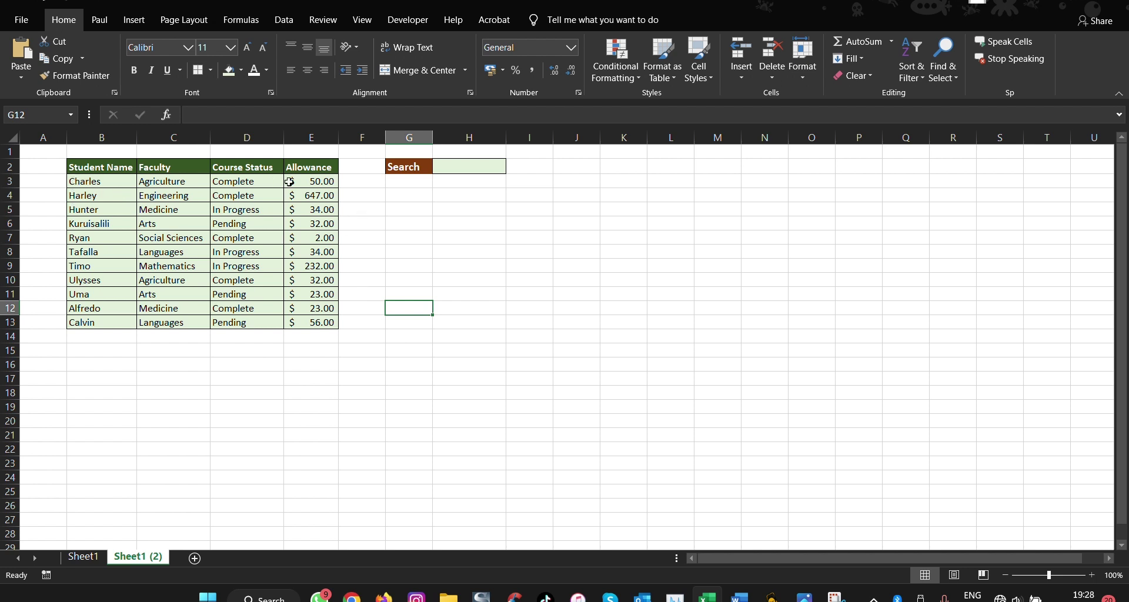
{"action": "left_click", "coordinate": [459, 167]}
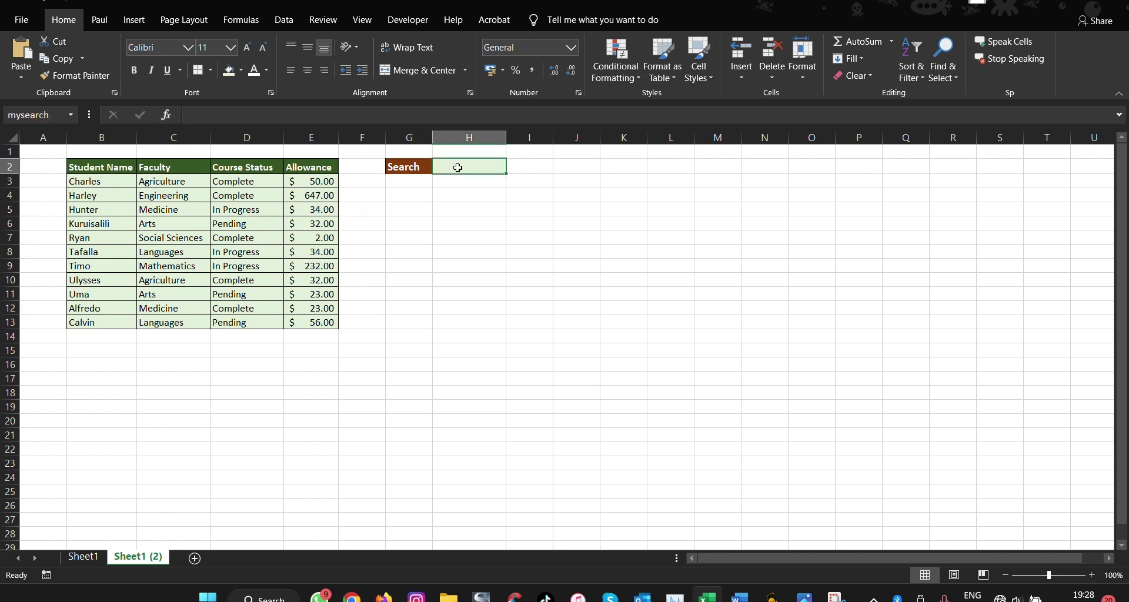
{"action": "left_click", "coordinate": [42, 114]}
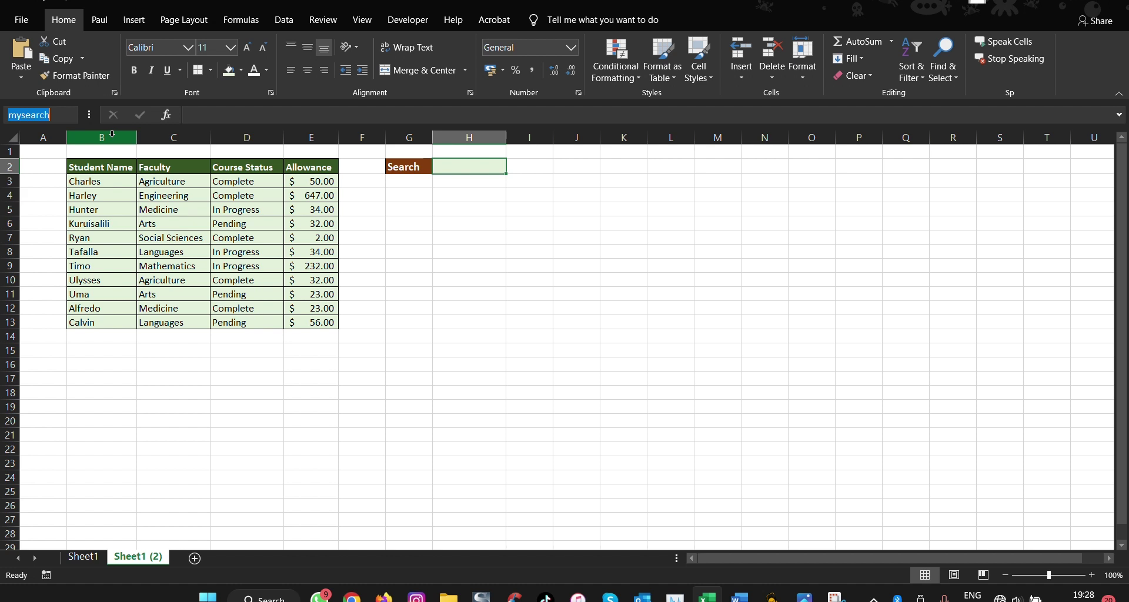
{"action": "left_click", "coordinate": [53, 117]}
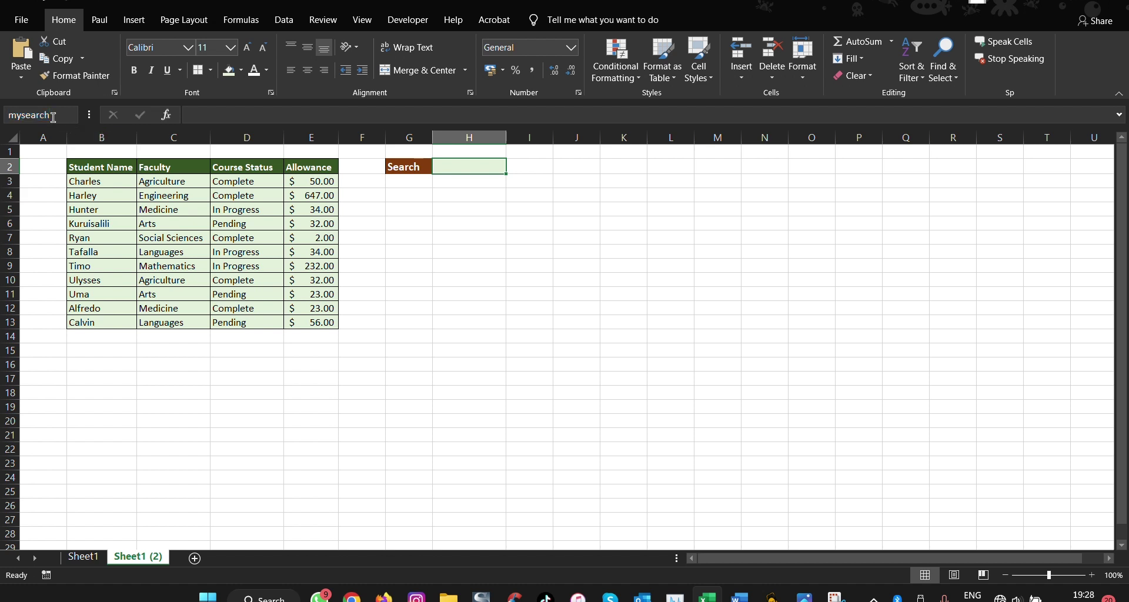
{"action": "key", "text": "Return"}
{"action": "left_click", "coordinate": [473, 235]}
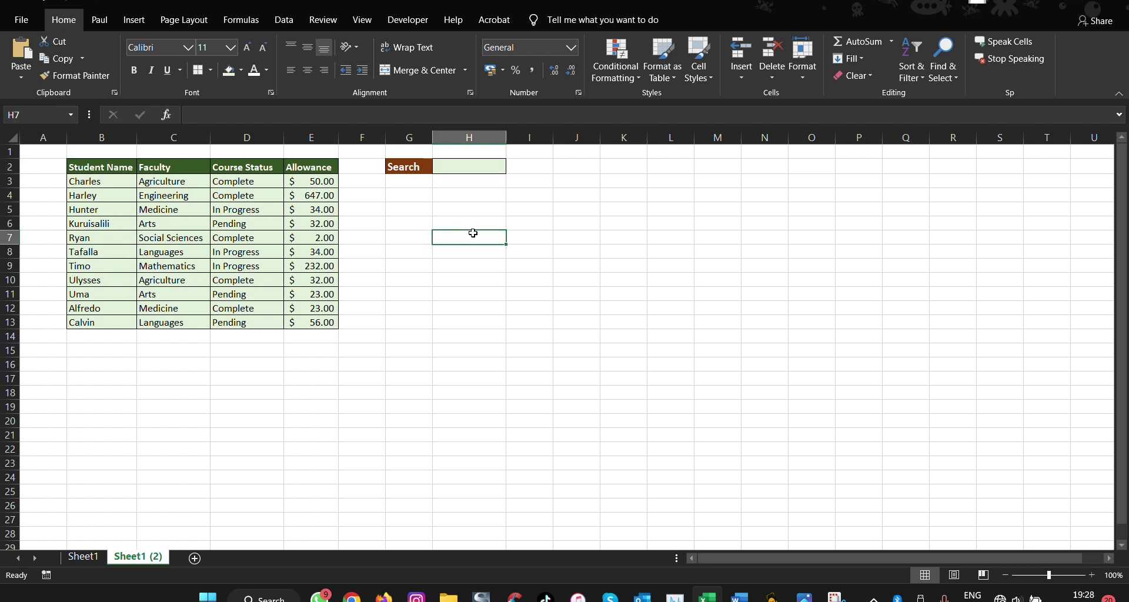
{"action": "left_click", "coordinate": [469, 179]}
{"action": "left_click", "coordinate": [476, 167]}
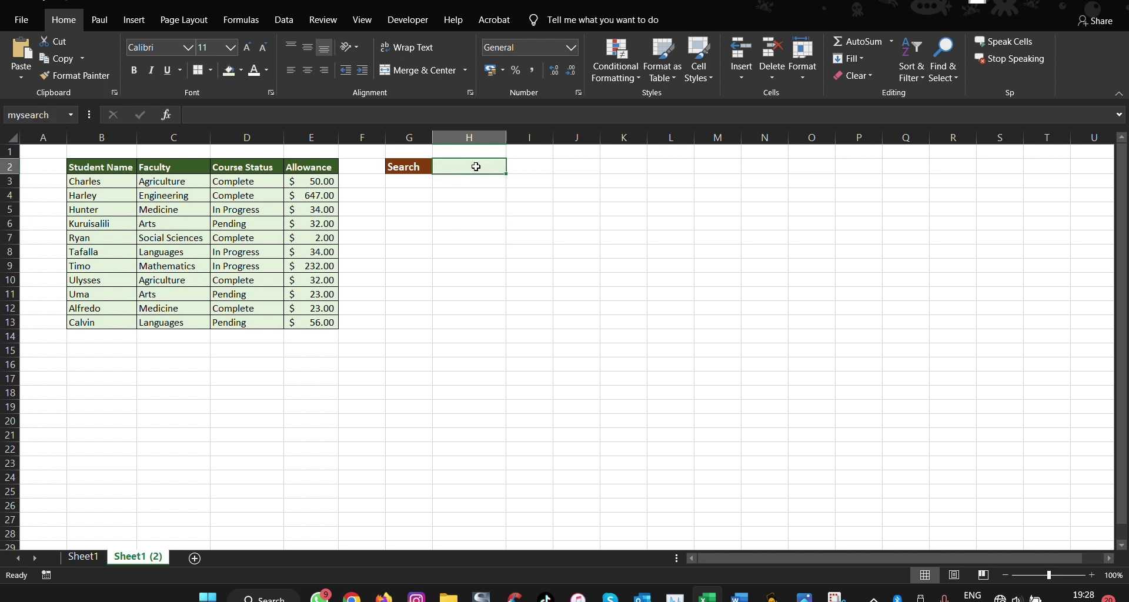
{"action": "double_click", "coordinate": [476, 167]}
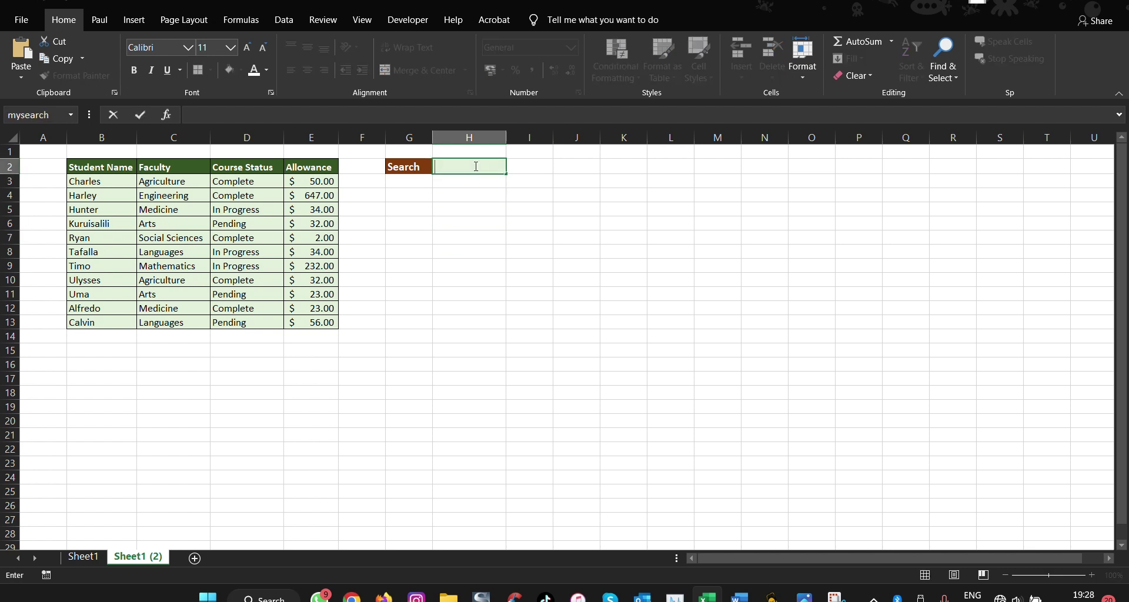
{"action": "left_click", "coordinate": [471, 182]}
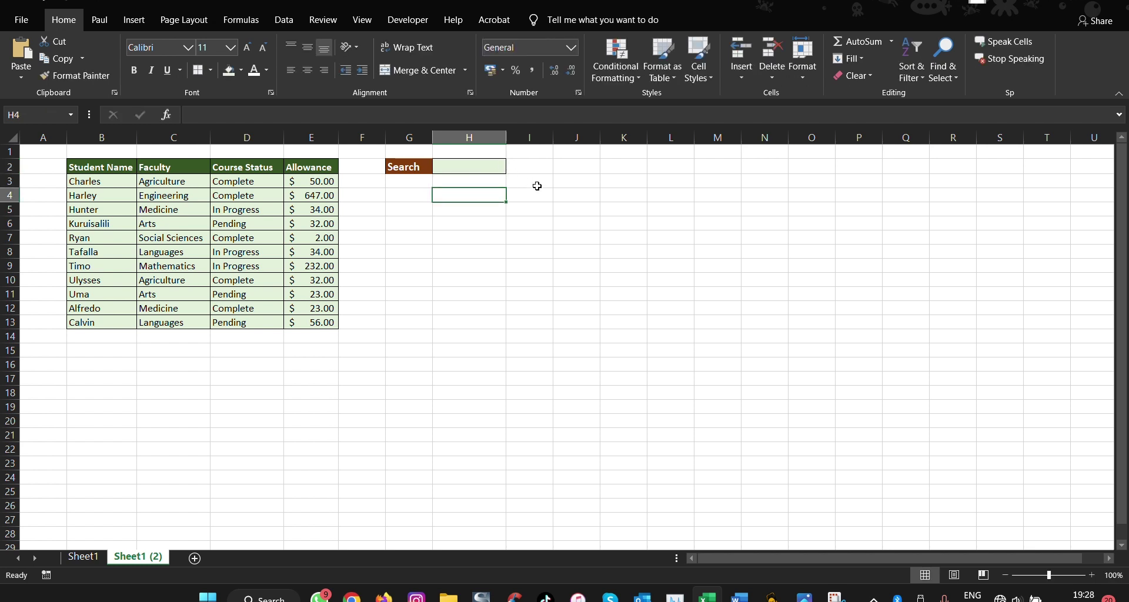
{"action": "left_click", "coordinate": [557, 197]}
{"action": "type", "text": "="}
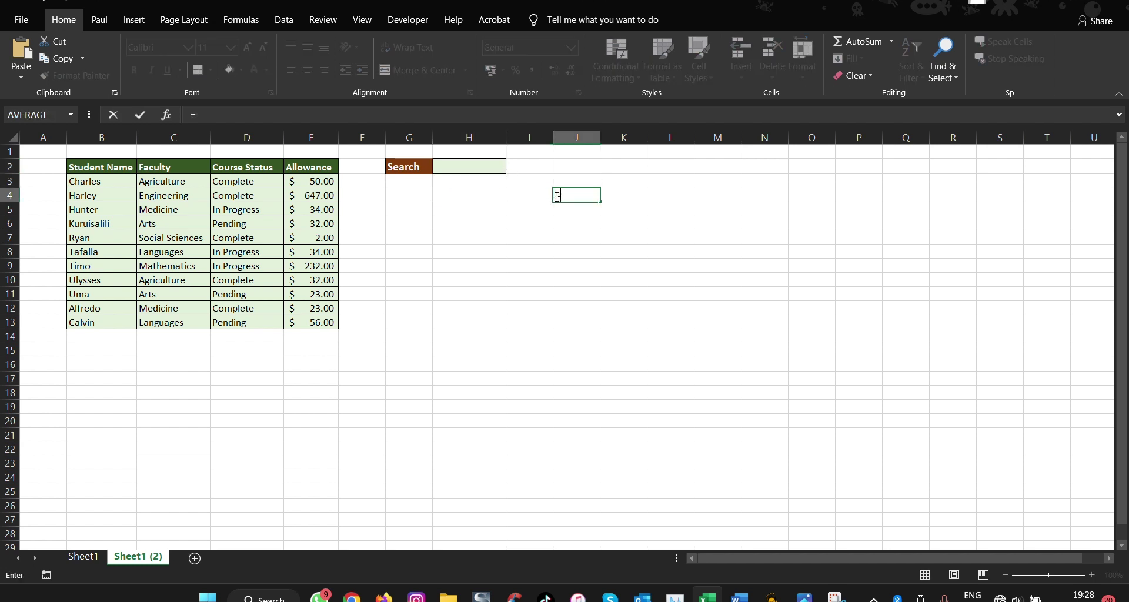
{"action": "left_click", "coordinate": [471, 167]}
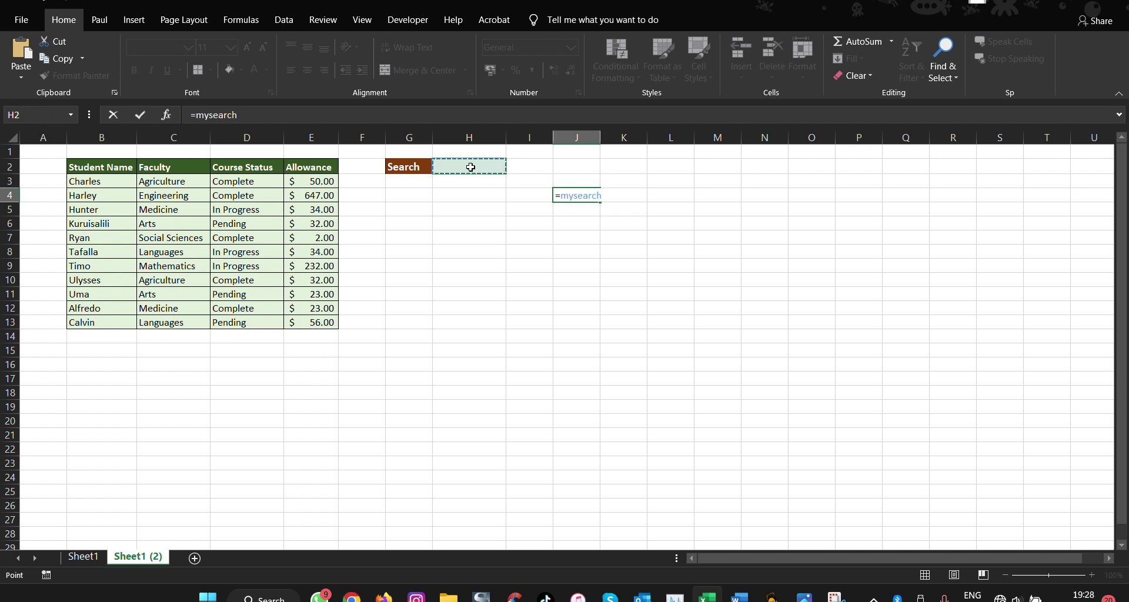
{"action": "key", "text": "BackSpace"}
{"action": "key", "text": "BackSpace"}
{"action": "key", "text": "BackSpace"}
{"action": "key", "text": "BackSpace"}
{"action": "key", "text": "BackSpace"}
{"action": "key", "text": "BackSpace"}
{"action": "key", "text": "BackSpace"}
{"action": "key", "text": "BackSpace"}
{"action": "key", "text": "BackSpace"}
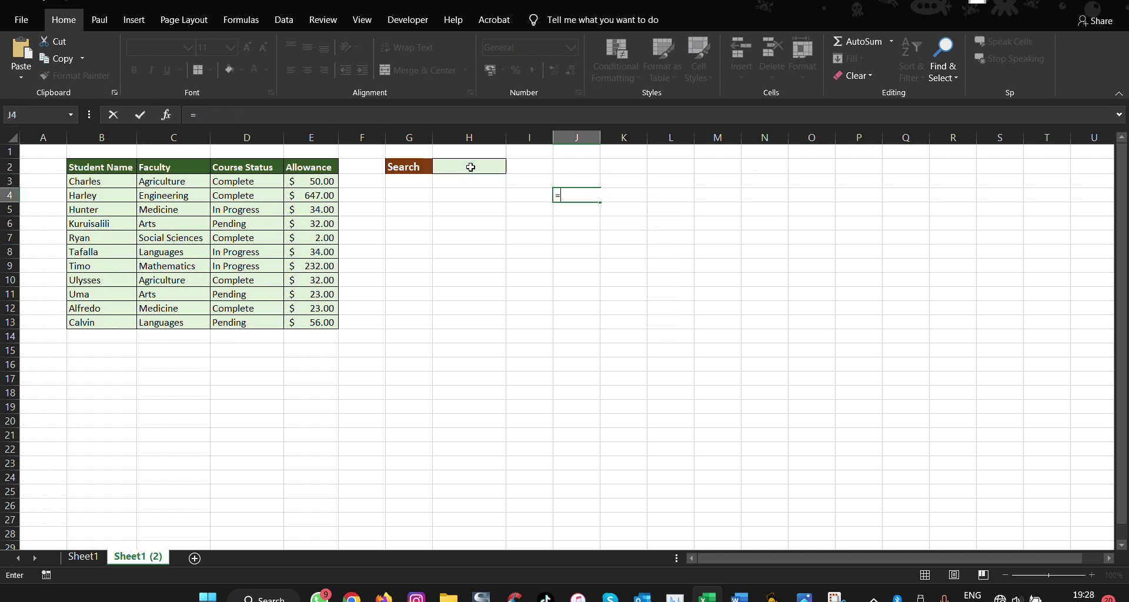
{"action": "left_click", "coordinate": [491, 277]}
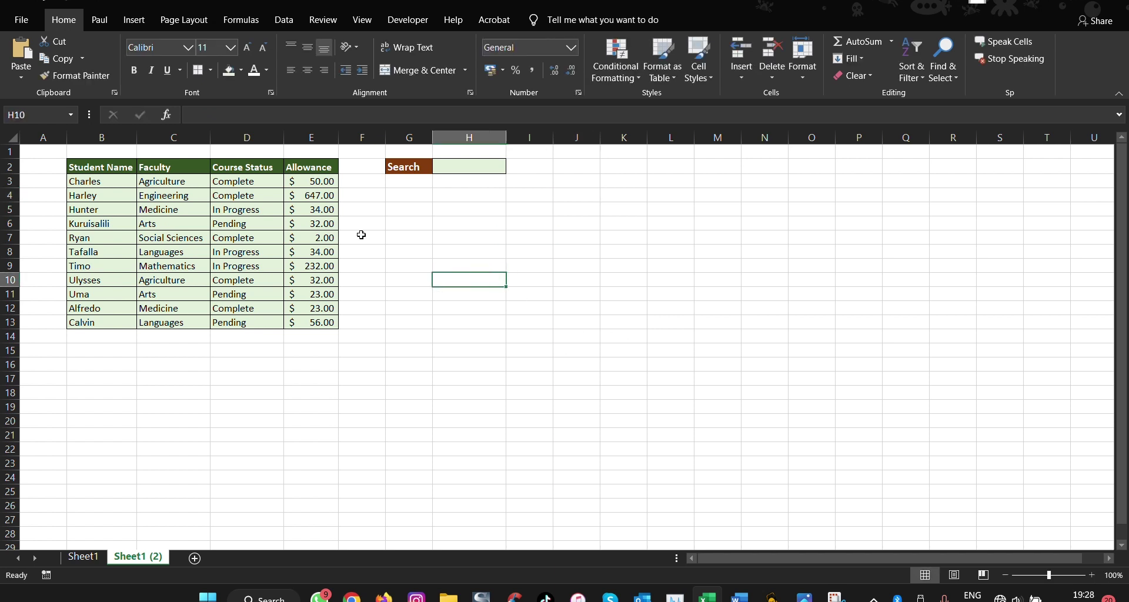
Step: Enter Arts as the search term in cell H2 of the Sheet1 (2) sheet
{"action": "left_click", "coordinate": [78, 182]}
{"action": "left_click_drag", "start_coordinate": [79, 182], "coordinate": [300, 324]}
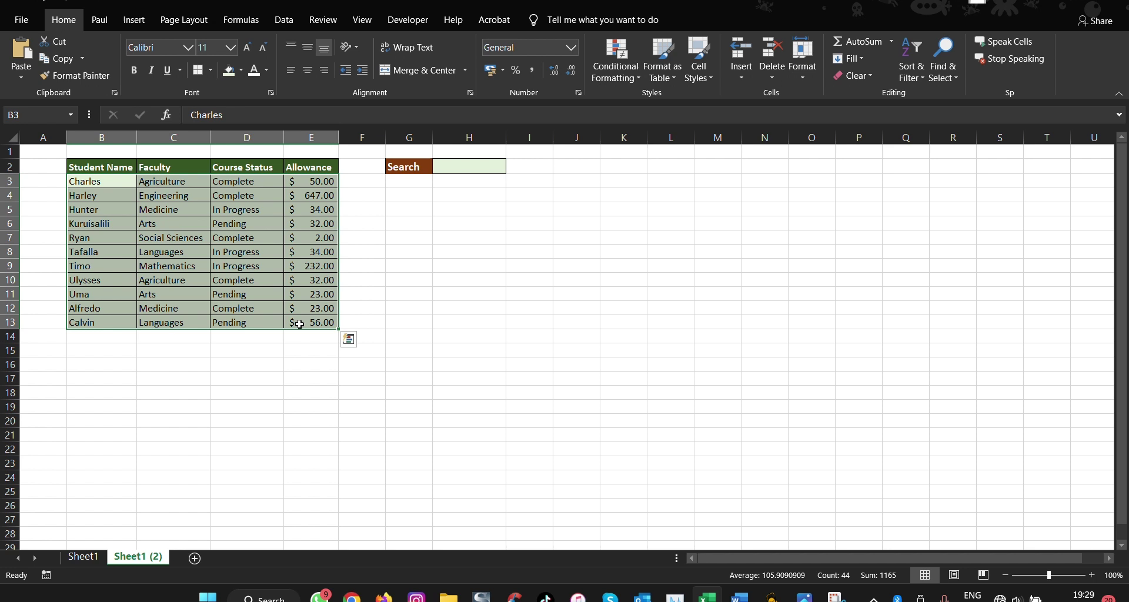
{"action": "left_click", "coordinate": [461, 168]}
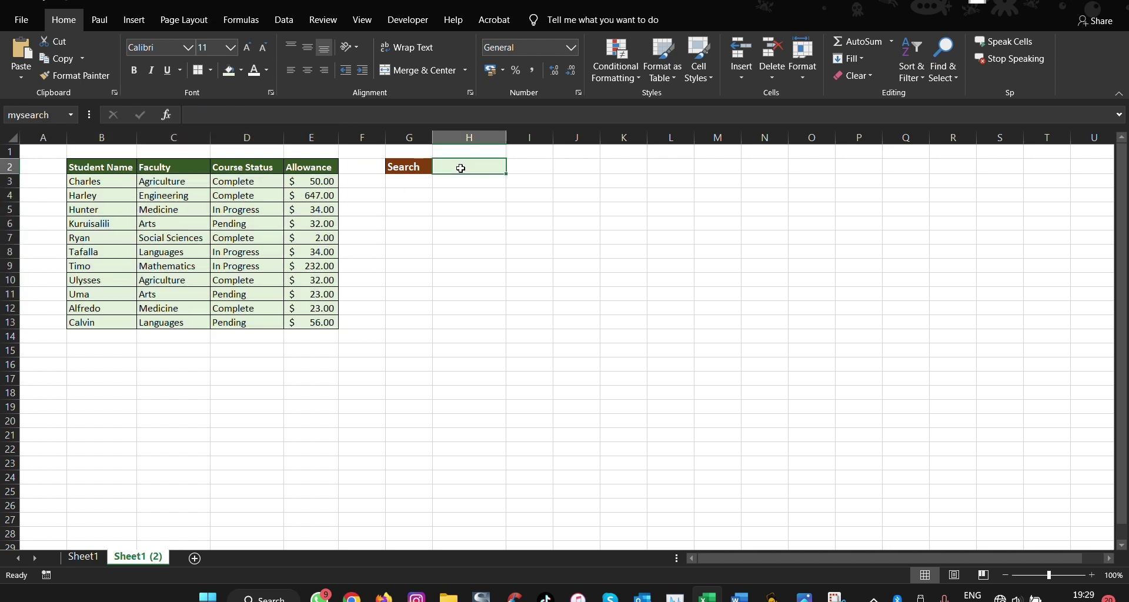
{"action": "type", "text": "ART"}
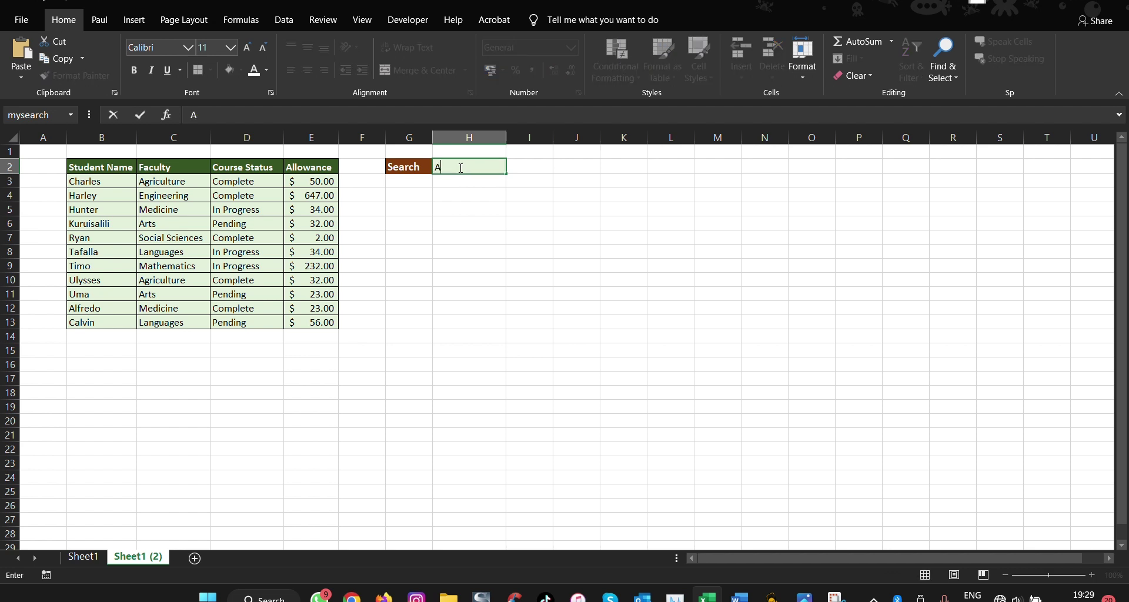
{"action": "key", "text": "BackSpace"}
{"action": "key", "text": "BackSpace"}
{"action": "type", "text": "rts"}
Step: Start a new conditional formatting rule for B3:E13 that uses a formula to determine which cells to format
{"action": "left_click_drag", "start_coordinate": [89, 183], "coordinate": [303, 322]}
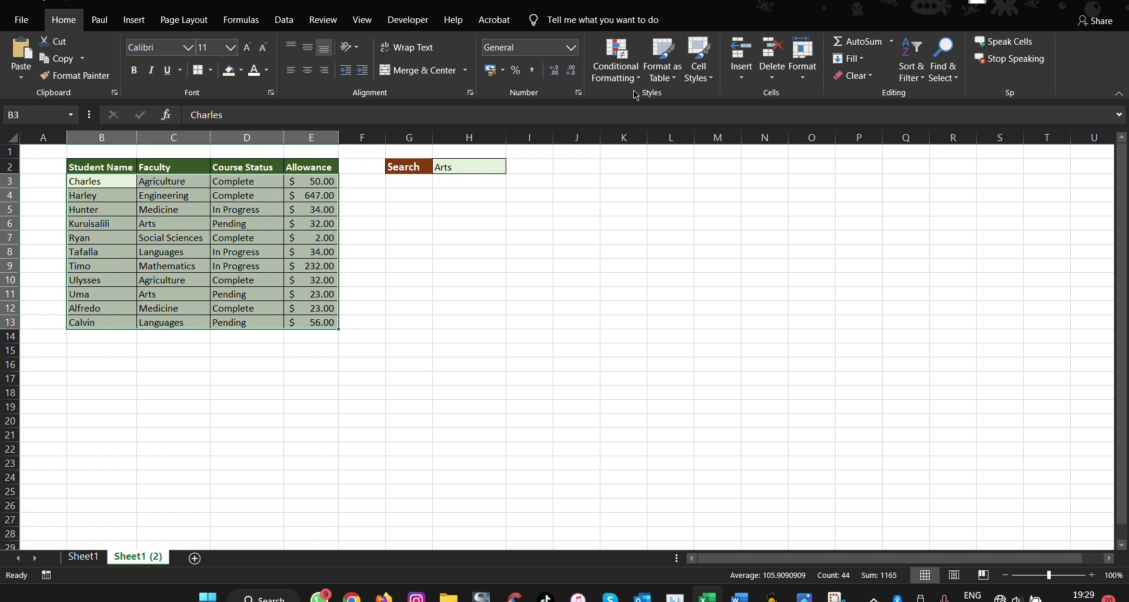
{"action": "left_click", "coordinate": [638, 81]}
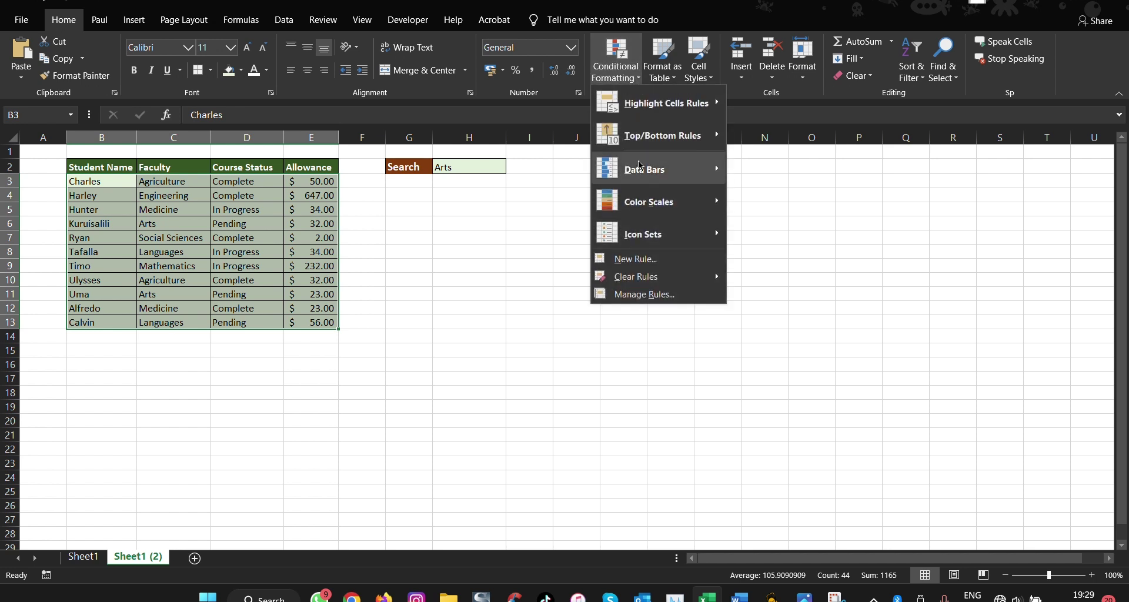
{"action": "left_click", "coordinate": [654, 265]}
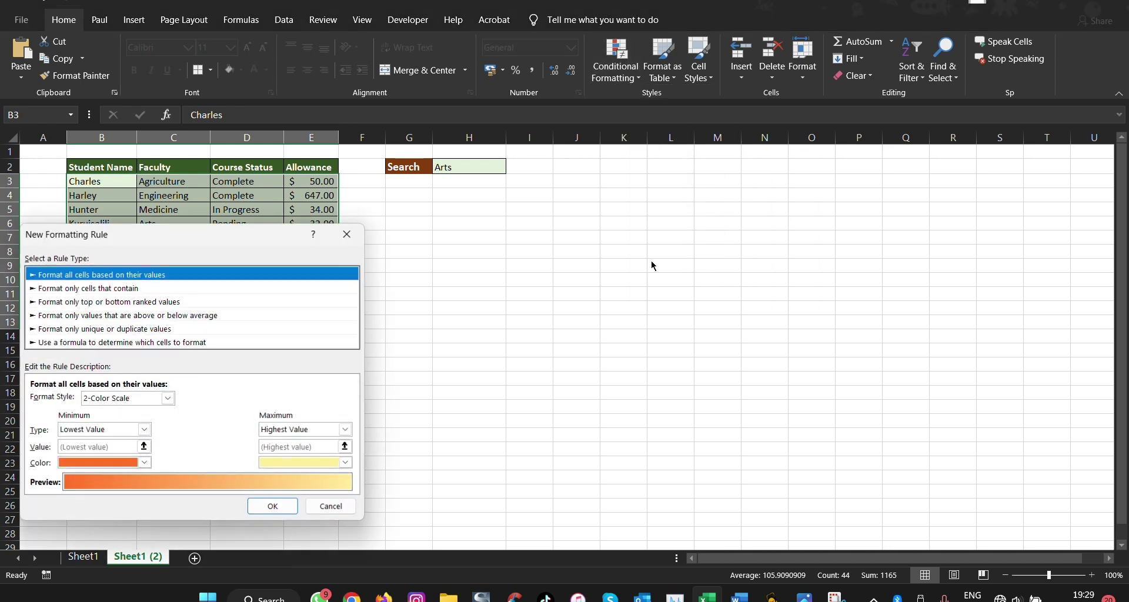
{"action": "left_click_drag", "start_coordinate": [224, 252], "coordinate": [375, 185]}
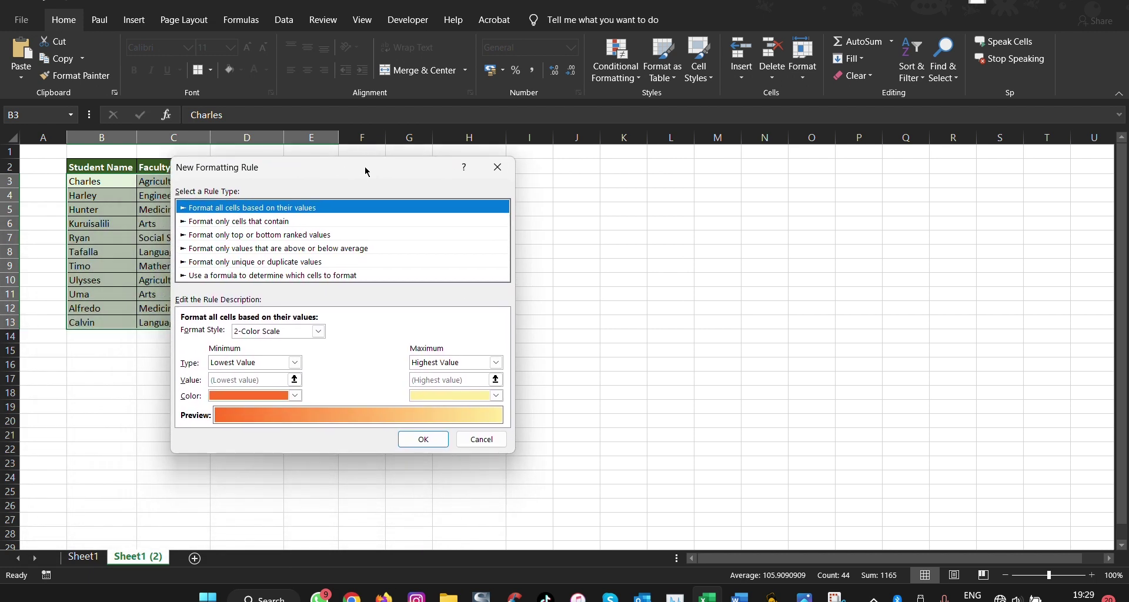
{"action": "left_click", "coordinate": [201, 276]}
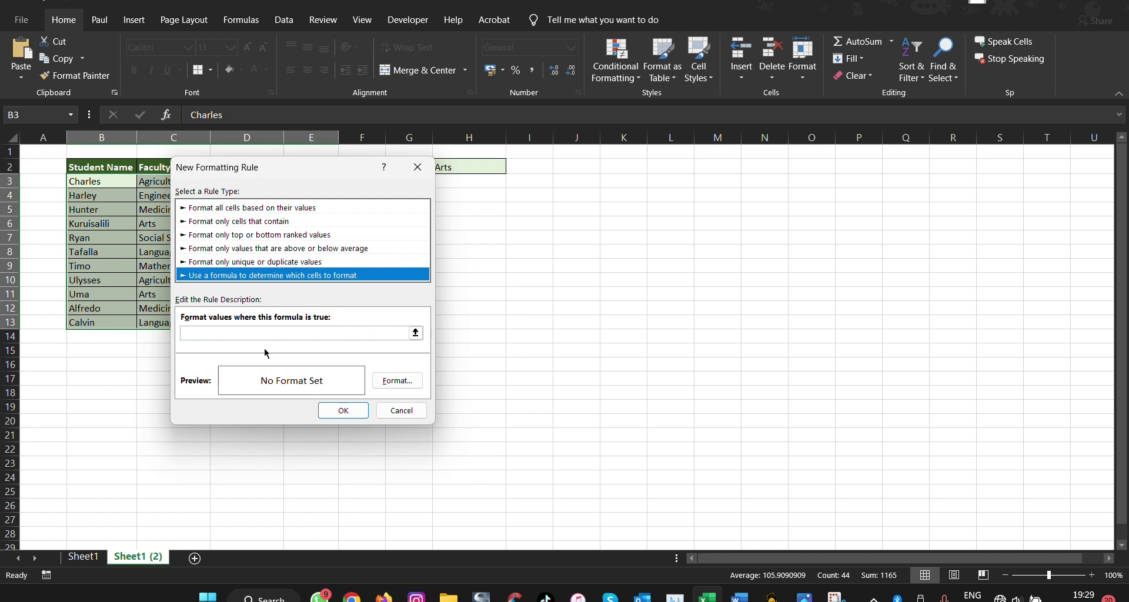
Step: Begin the rule's formula with =IF(ISBLANK(mysearch),0,SEARCH(mysearch, to handle an empty search cell and look up its text
{"action": "left_click", "coordinate": [240, 334]}
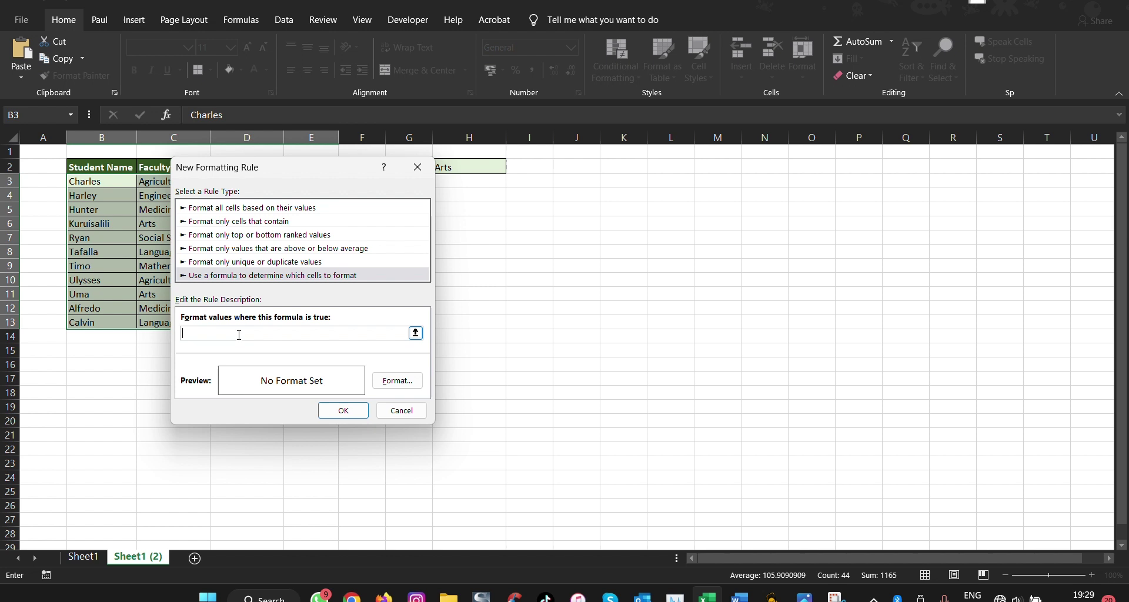
{"action": "type", "text": "=IF(ISBLANJK"}
{"action": "key", "text": "BackSpace"}
{"action": "key", "text": "BackSpace"}
{"action": "type", "text": "K"}
{"action": "type", "text": "myTe"}
{"action": "type", "text": "ar"}
{"action": "type", "text": "ch"}
{"action": "type", "text": ")"}
{"action": "type", "text": ",0"}
{"action": "type", "text": ",SAR"}
{"action": "key", "text": "BackSpace"}
{"action": "key", "text": "BackSpace"}
{"action": "type", "text": "EARCH"}
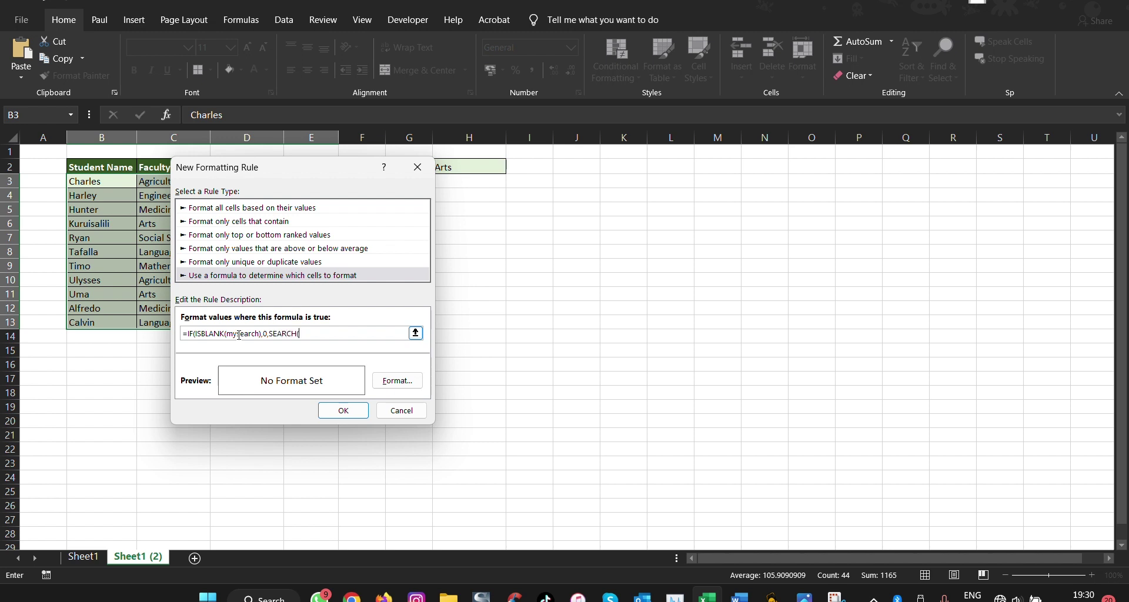
{"action": "type", "text": "(myseac"}
{"action": "key", "text": "BackSpace"}
{"action": "type", "text": "rch"}
{"action": "type", "text": ","}
Step: Complete the rule's formula with $B3&$C3&$D3&$E3)) so it searches all four table columns in each row
{"action": "left_click_drag", "start_coordinate": [307, 160], "coordinate": [258, 234]}
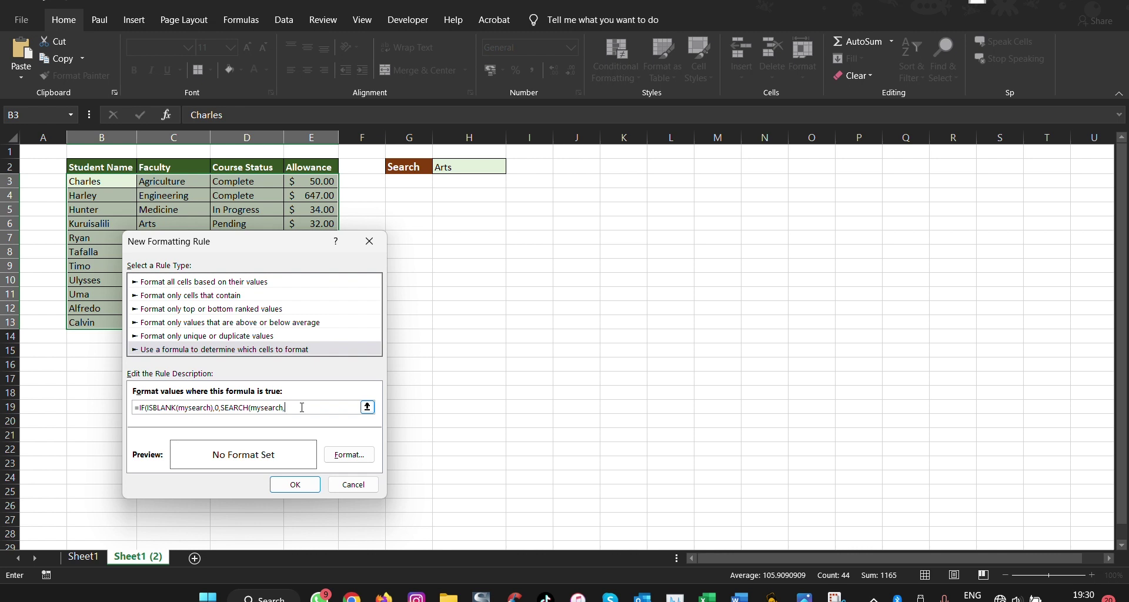
{"action": "type", "text": "$"}
{"action": "type", "text": "B3"}
{"action": "type", "text": "8"}
{"action": "type", "text": "$"}
{"action": "type", "text": "C"}
{"action": "type", "text": "3"}
{"action": "type", "text": "&"}
{"action": "type", "text": "$"}
{"action": "type", "text": "D"}
{"action": "type", "text": "3"}
{"action": "type", "text": "&"}
{"action": "type", "text": "$"}
{"action": "type", "text": "E"}
{"action": "type", "text": "3"}
{"action": "type", "text": "))"}
Step: Give the rule a purple background fill and apply it to the student table
{"action": "left_click", "coordinate": [360, 462]}
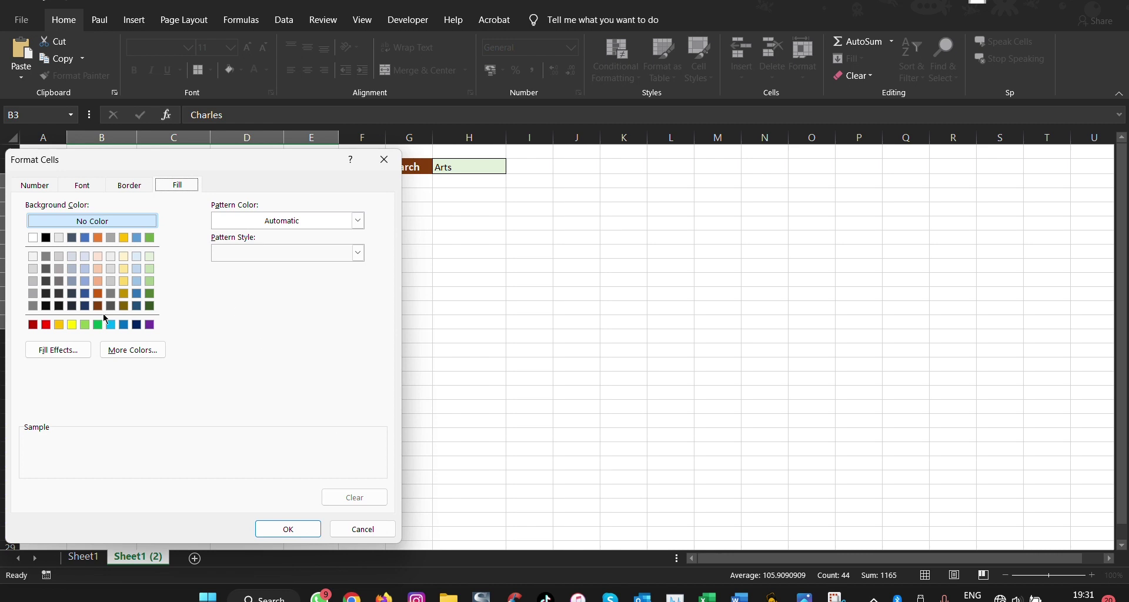
{"action": "left_click", "coordinate": [151, 326]}
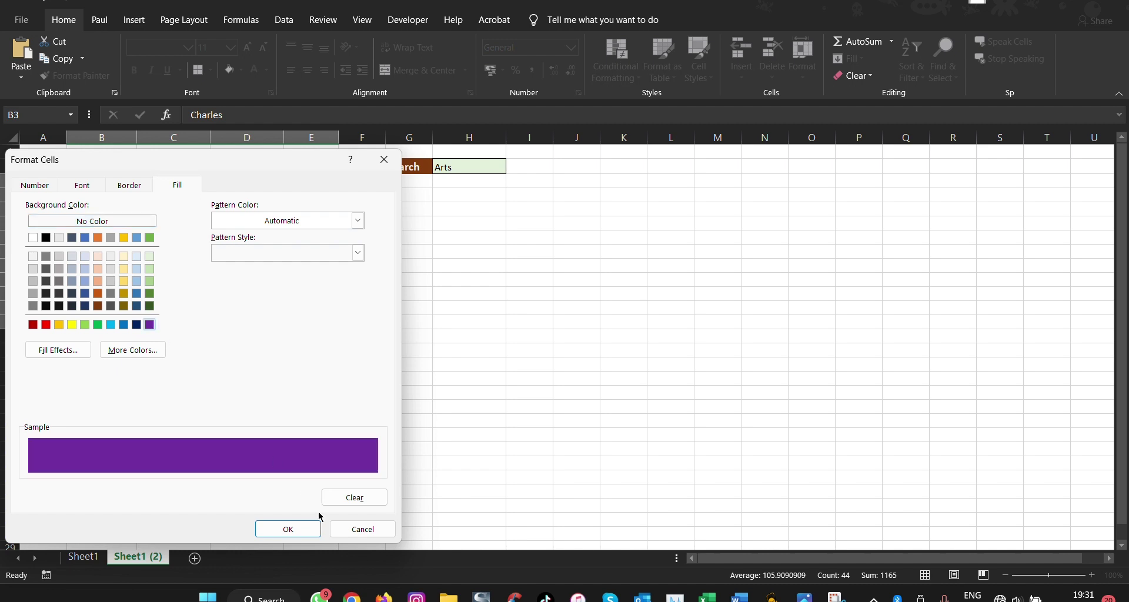
{"action": "left_click", "coordinate": [288, 528]}
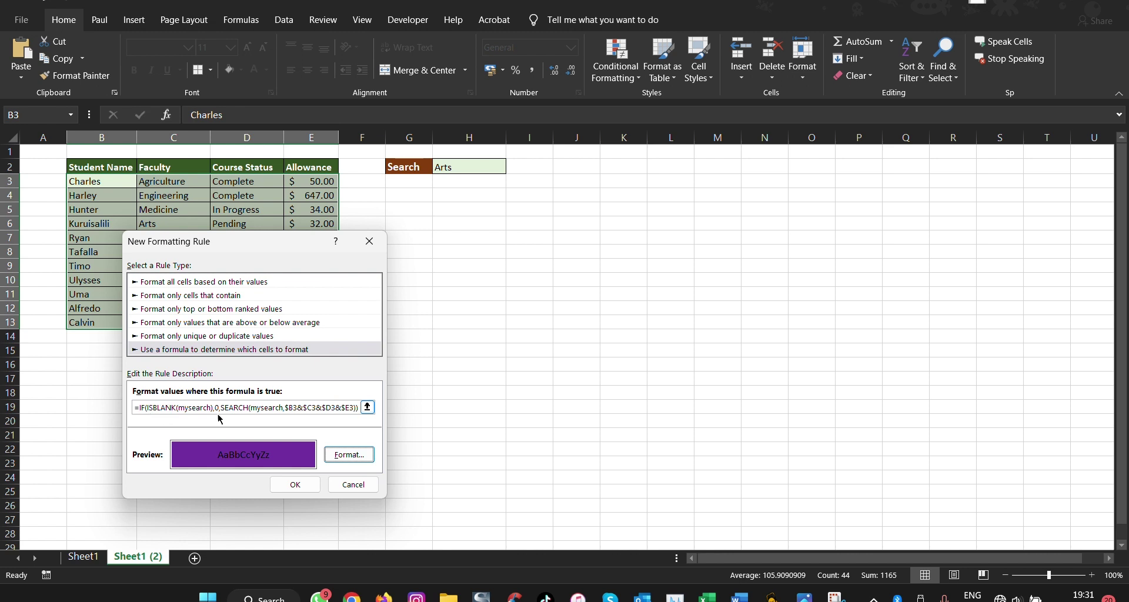
{"action": "left_click", "coordinate": [296, 484]}
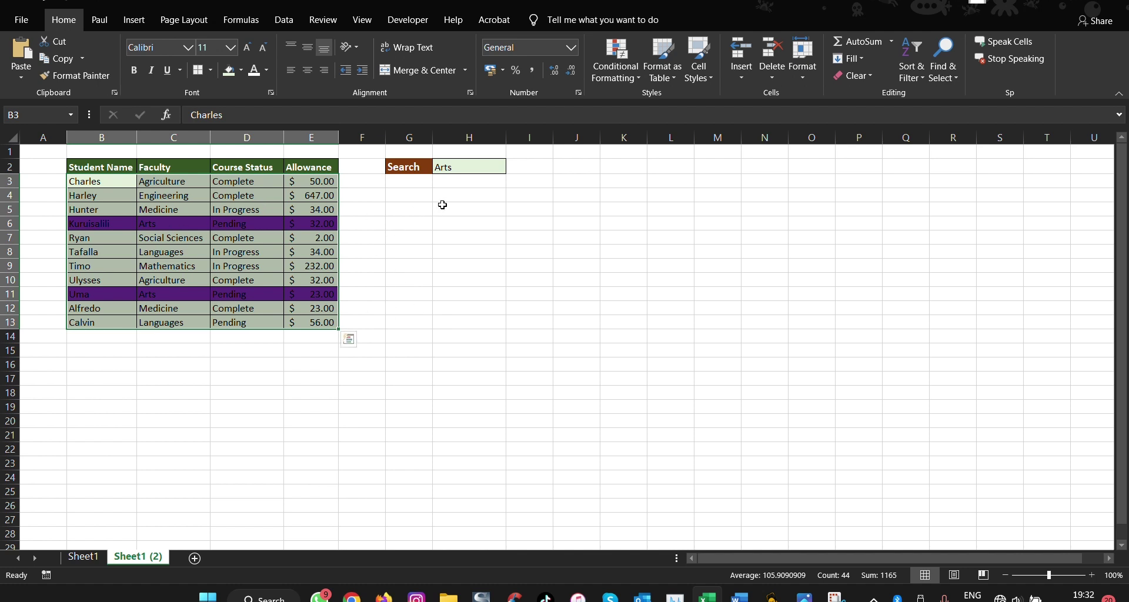
Step: Replace the search term in cell H2 with Agriculture to test the highlighting
{"action": "left_click", "coordinate": [459, 168]}
{"action": "double_click", "coordinate": [472, 165]}
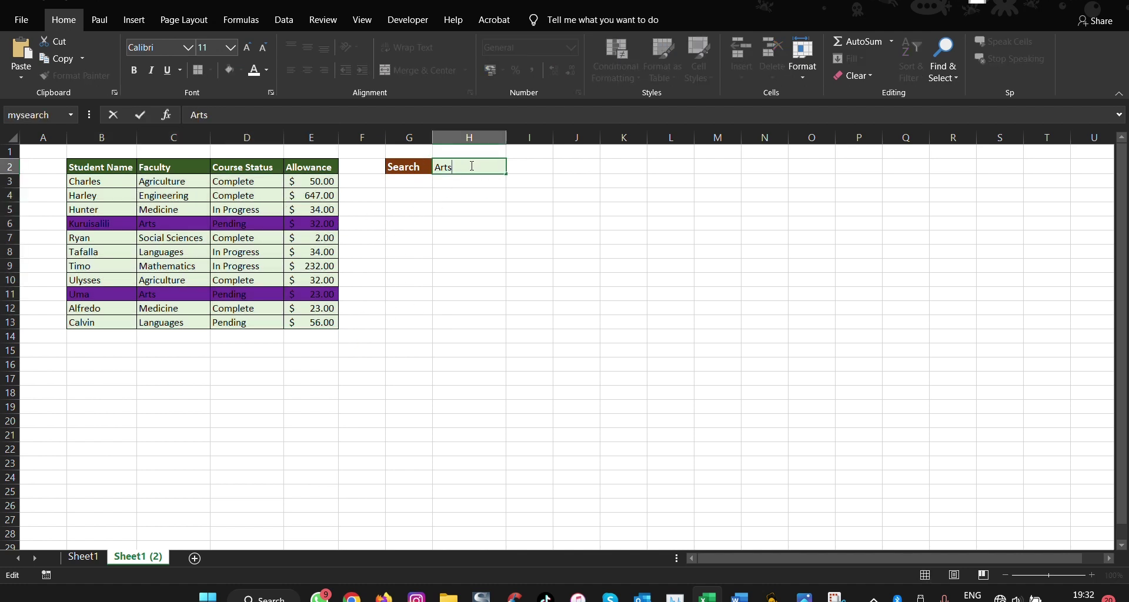
{"action": "left_click_drag", "start_coordinate": [471, 166], "coordinate": [427, 167]}
{"action": "type", "text": "Agriculture"}
{"action": "key", "text": "Return"}
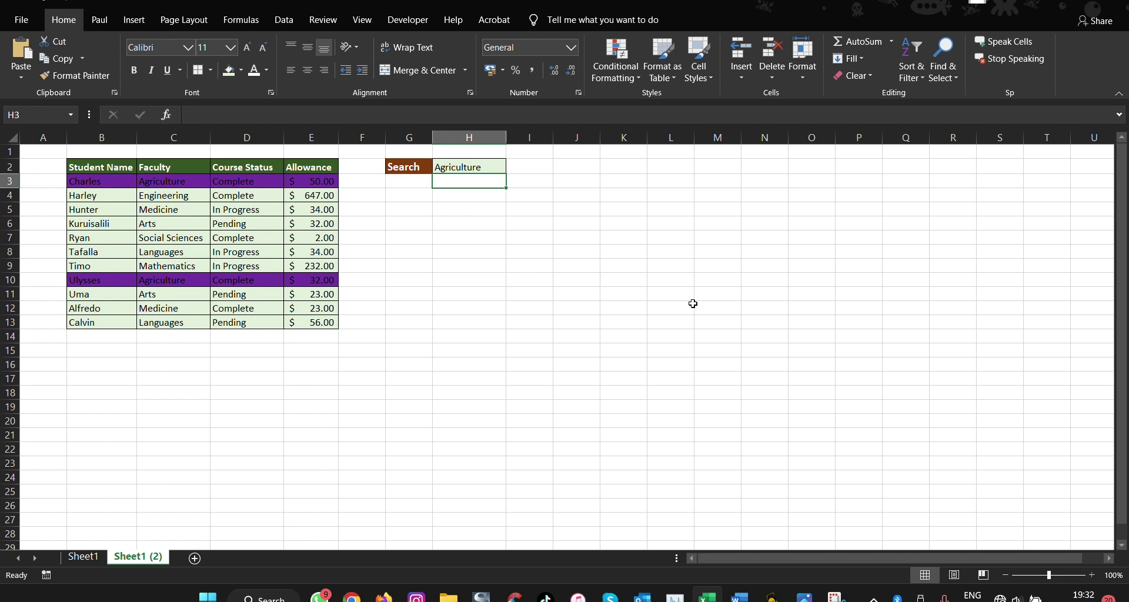
Step: Examine how the IF and SEARCH arguments map to the formula in 1.png and 2.png, and return to the Excel workbook
{"action": "left_click", "coordinate": [1049, 4]}
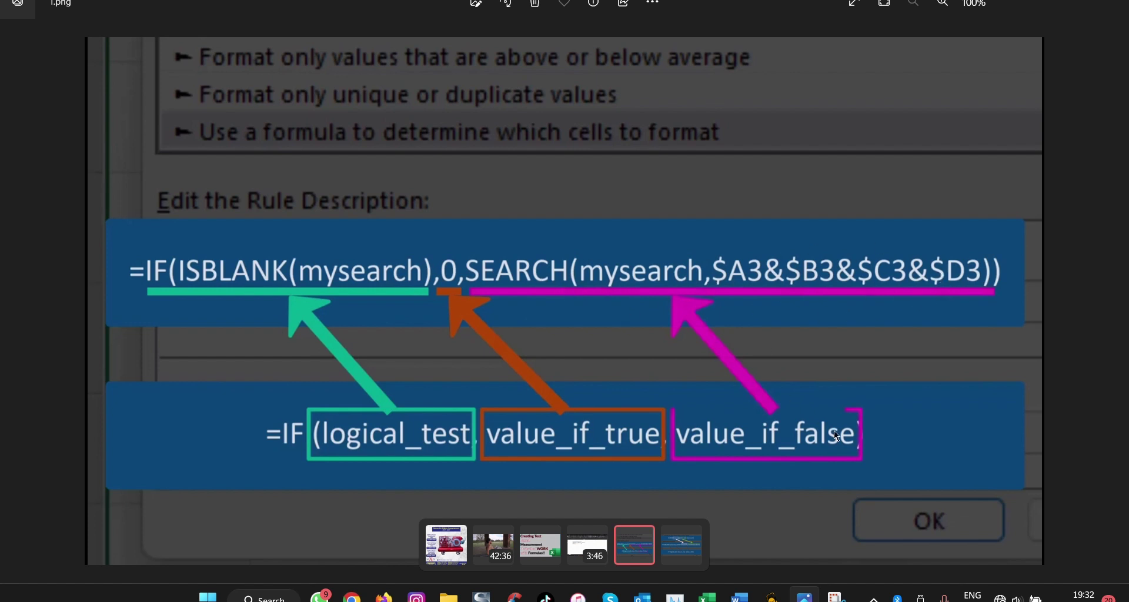
{"action": "left_click", "coordinate": [673, 550]}
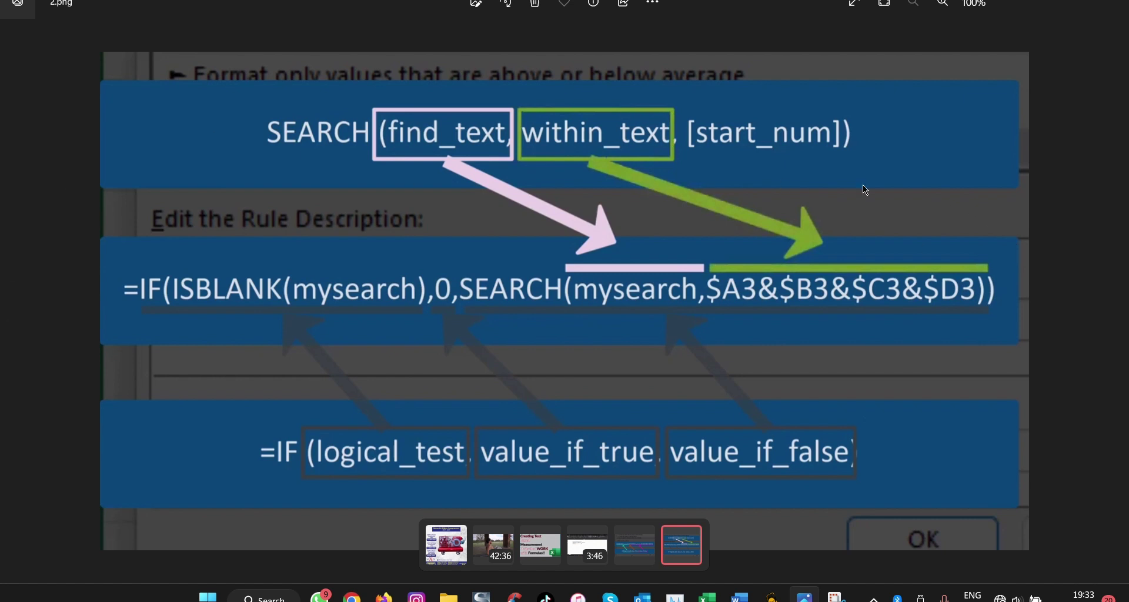
{"action": "key", "text": "alt+F4"}
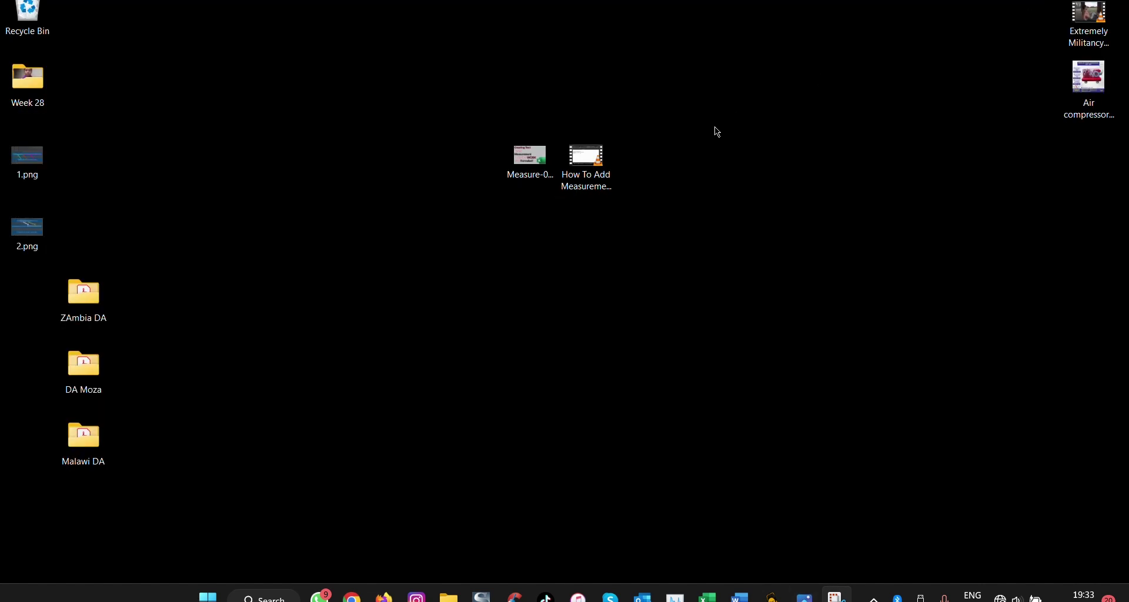
{"action": "left_click", "coordinate": [707, 596]}
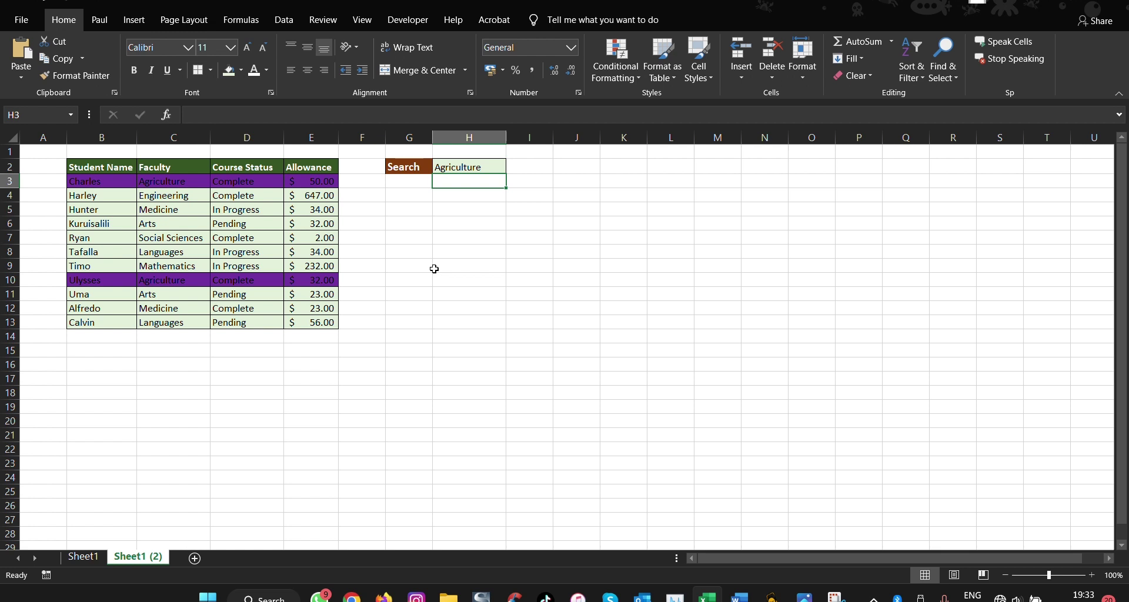
Step: Test the search on course status by entering Complete in cell H2
{"action": "left_click", "coordinate": [481, 166]}
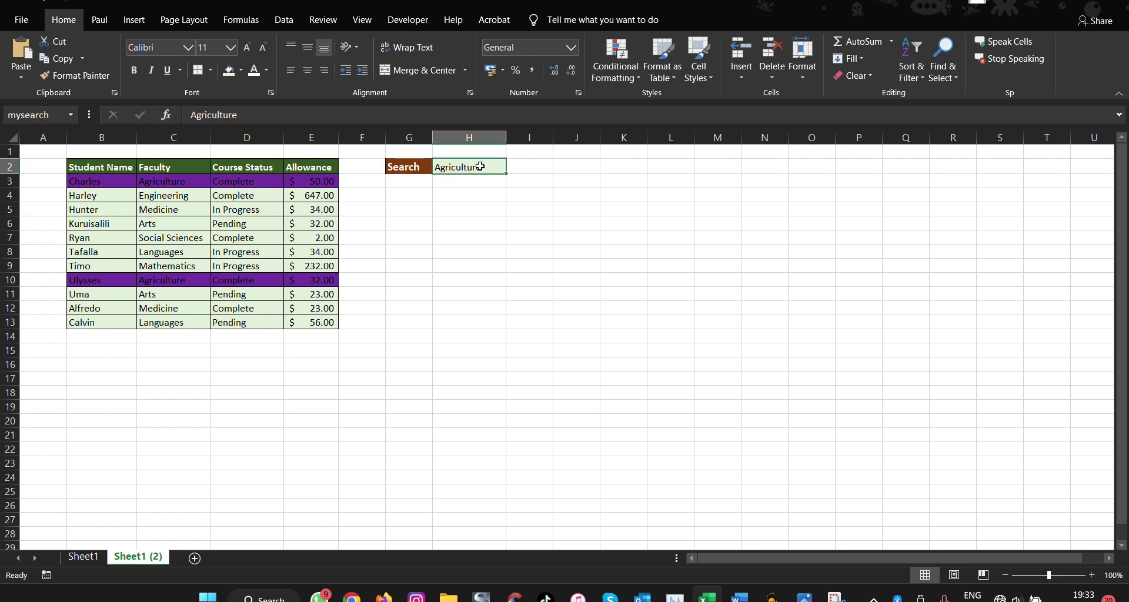
{"action": "type", "text": "Co"}
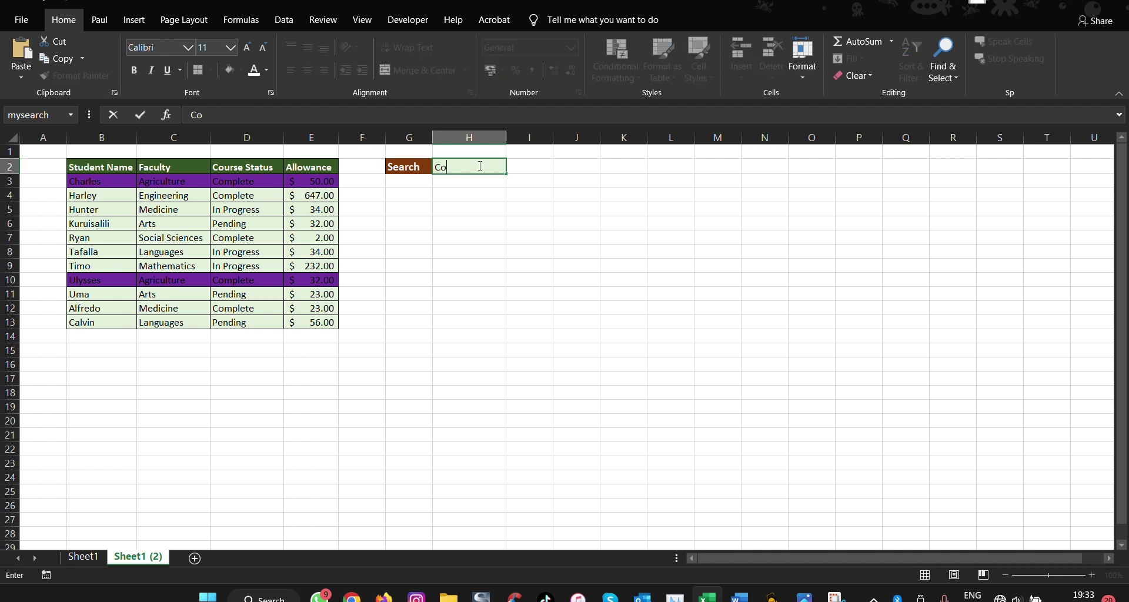
{"action": "type", "text": "mplete"}
{"action": "key", "text": "Return"}
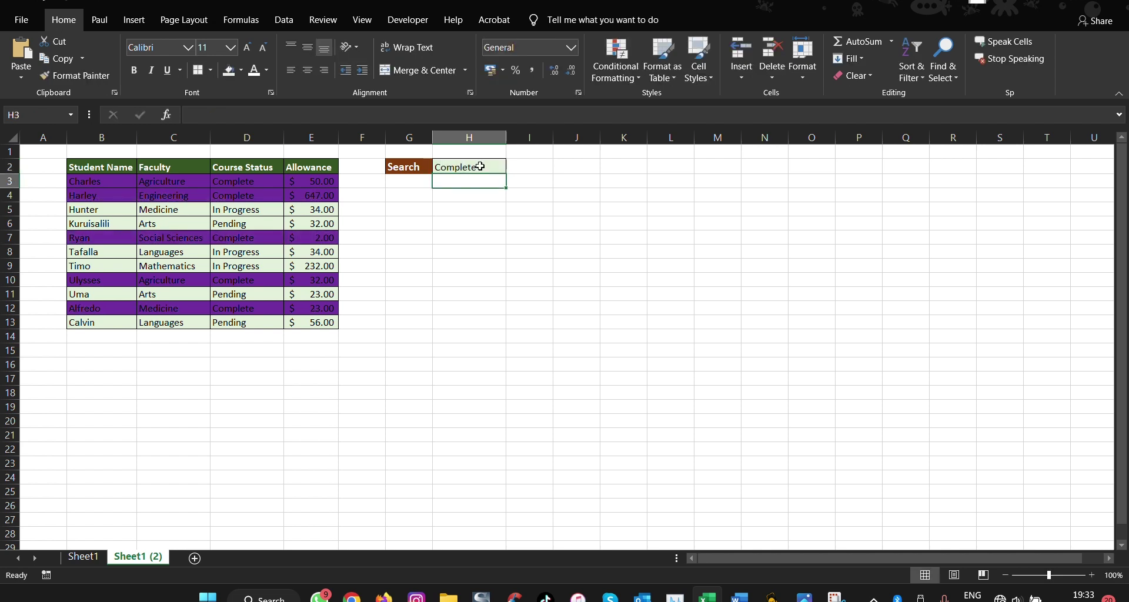